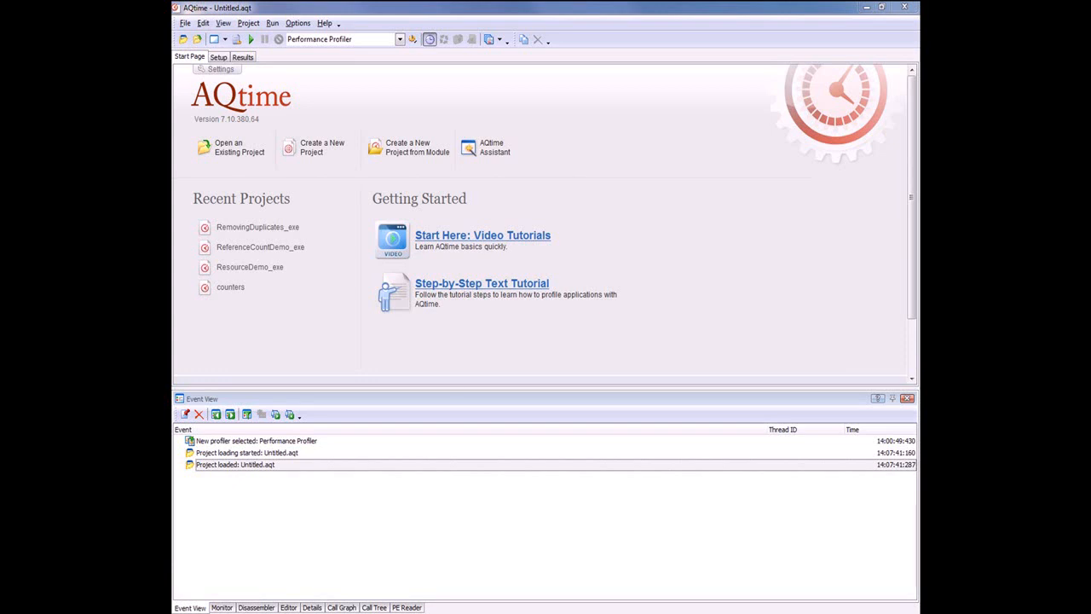
- Start Attach to Process from the Run menu to reach the running services
{"action": "left_click", "coordinate": [273, 23]}
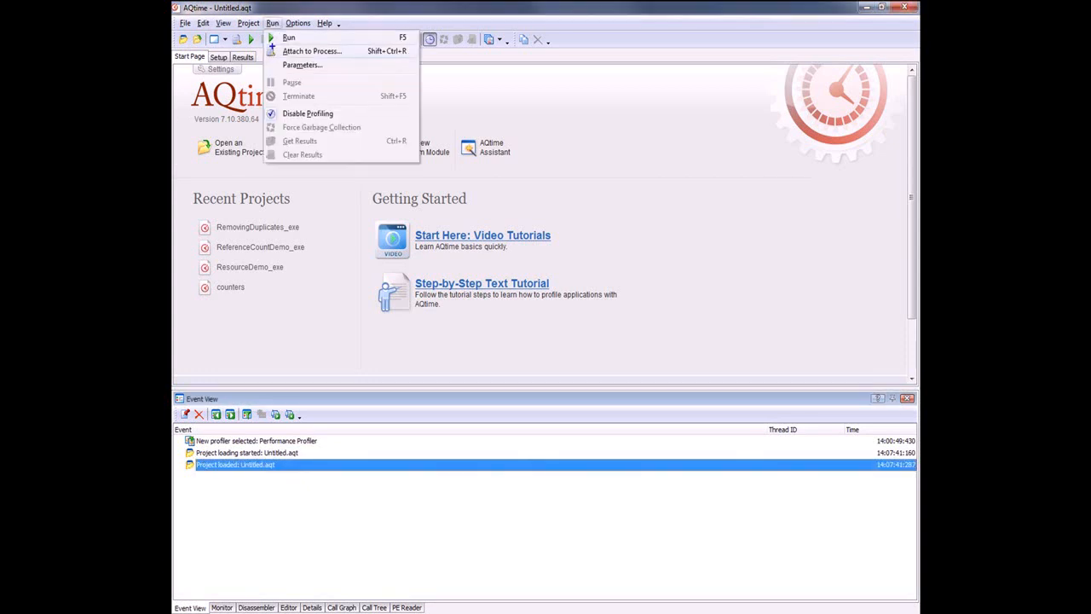
{"action": "left_click", "coordinate": [311, 51]}
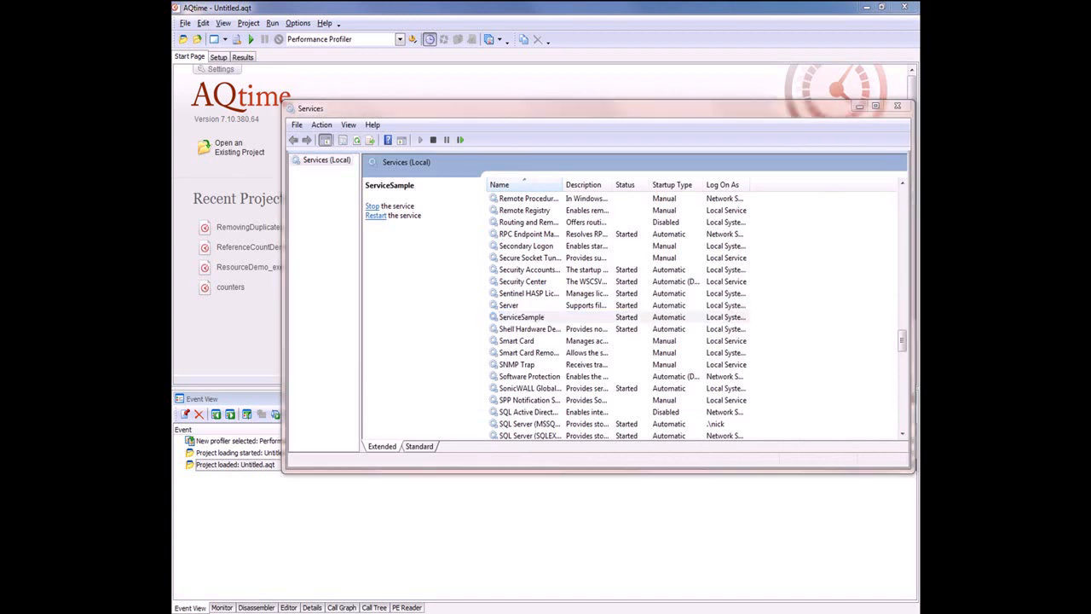
- Select the ServiceSample entry in the Windows Services list
{"action": "left_click", "coordinate": [715, 319]}
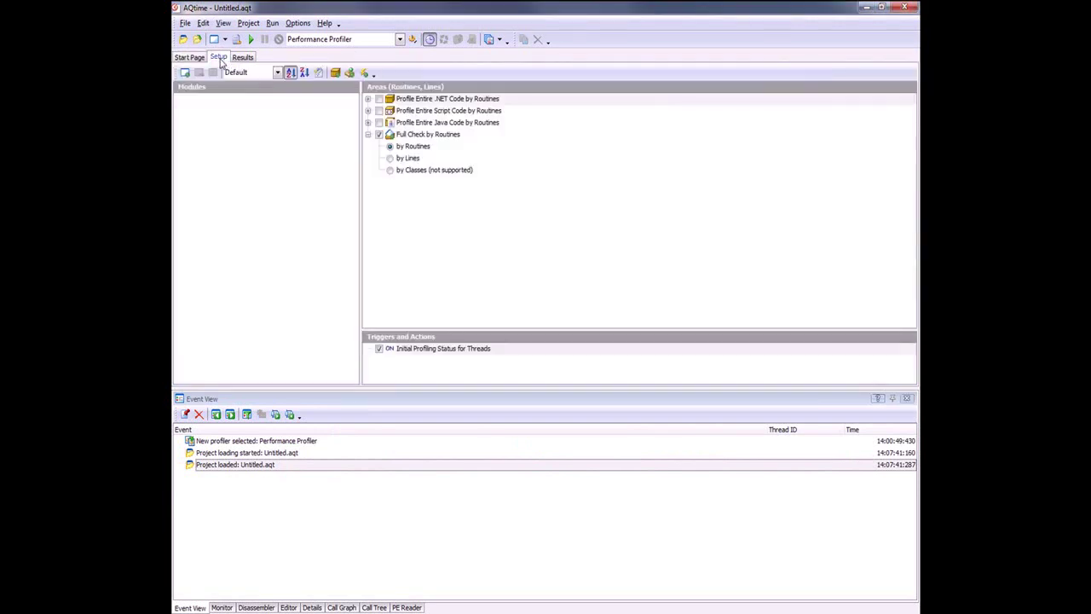
- From the Setup view's Modules pane, add ServiceSample.exe as the project module
{"action": "left_click", "coordinate": [219, 57]}
{"action": "right_click", "coordinate": [241, 152]}
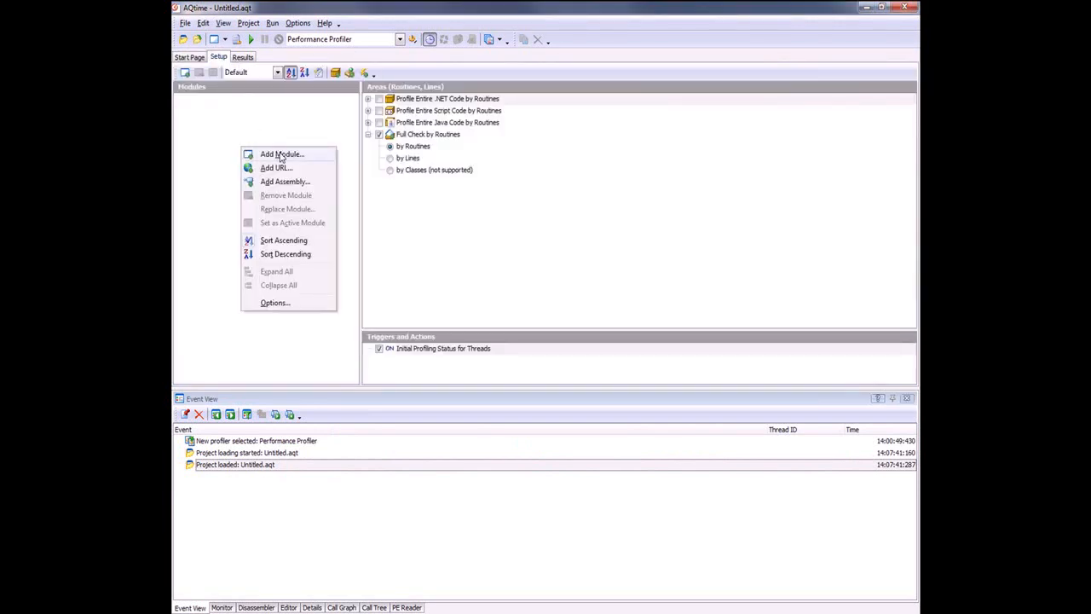
{"action": "left_click", "coordinate": [280, 154]}
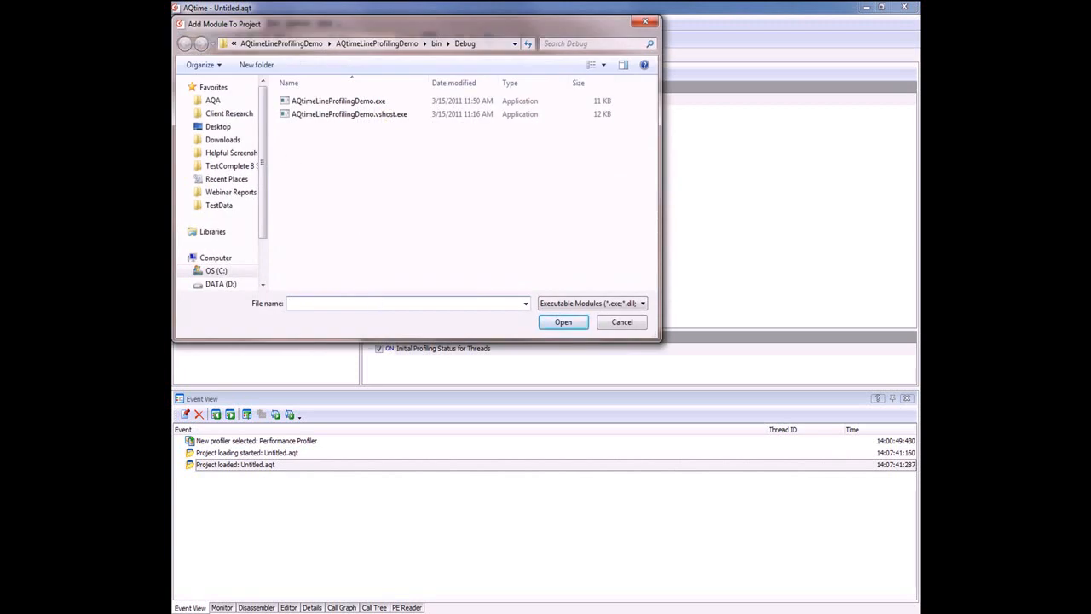
{"action": "left_click", "coordinate": [562, 321]}
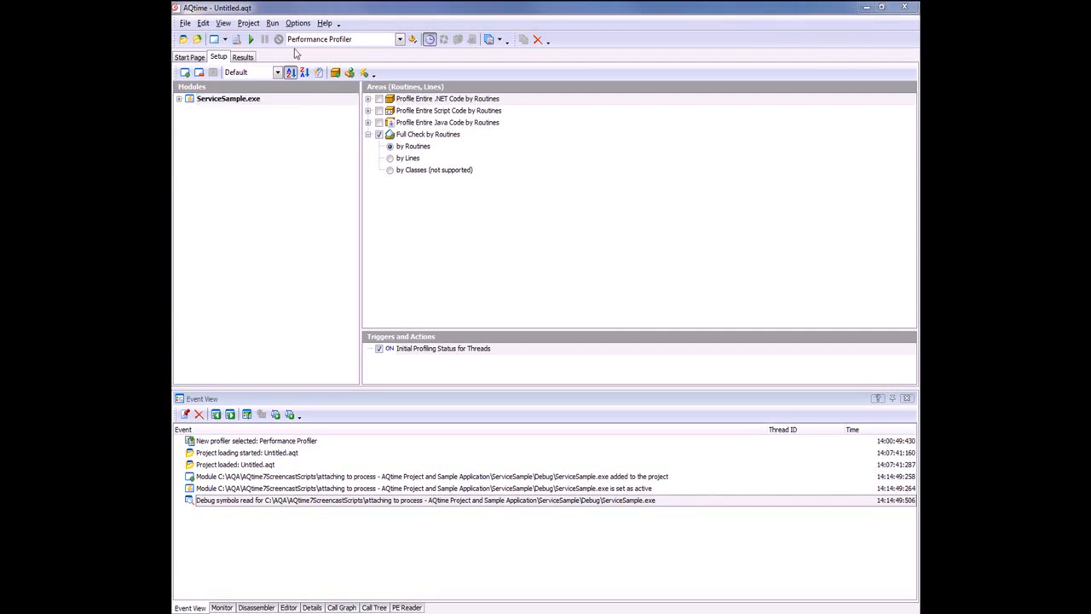
- Keep Normal run mode and select Allocation > Allocation Profiler as the current profiler
{"action": "left_click", "coordinate": [228, 40]}
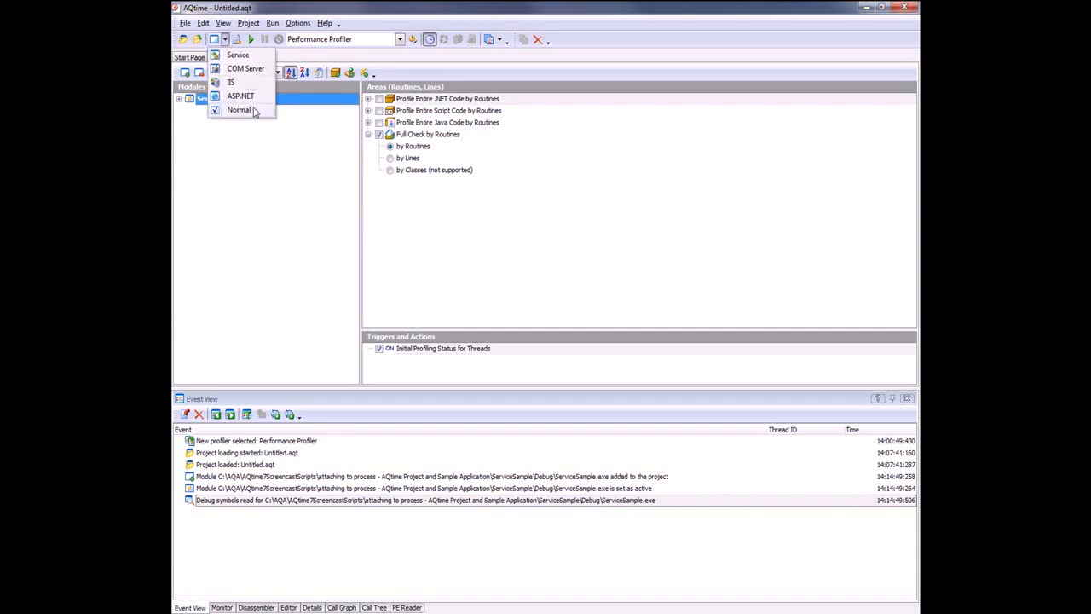
{"action": "left_click", "coordinate": [240, 110]}
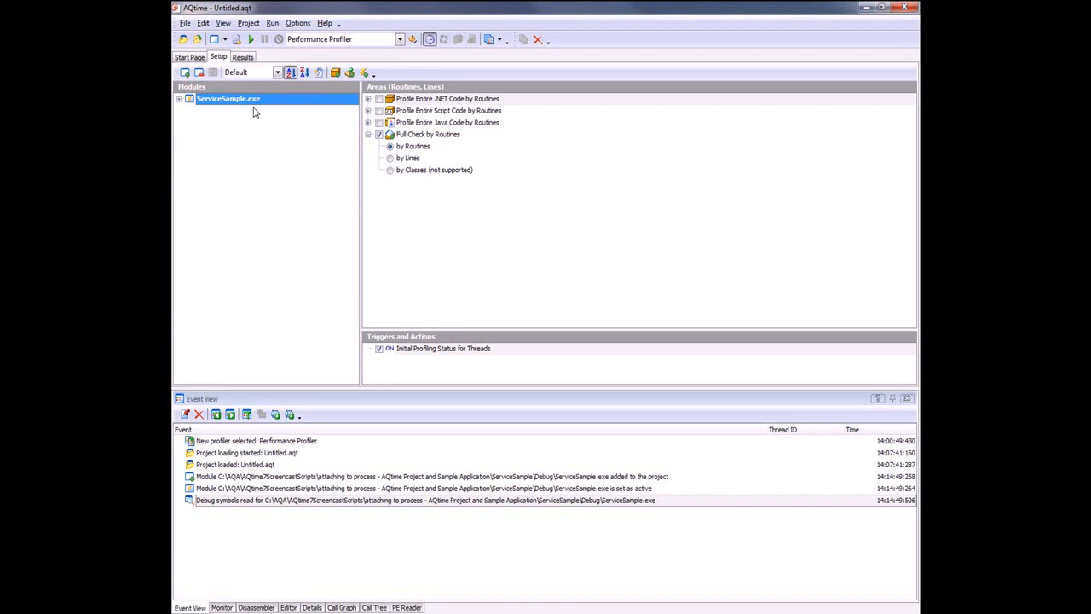
{"action": "left_click", "coordinate": [400, 40]}
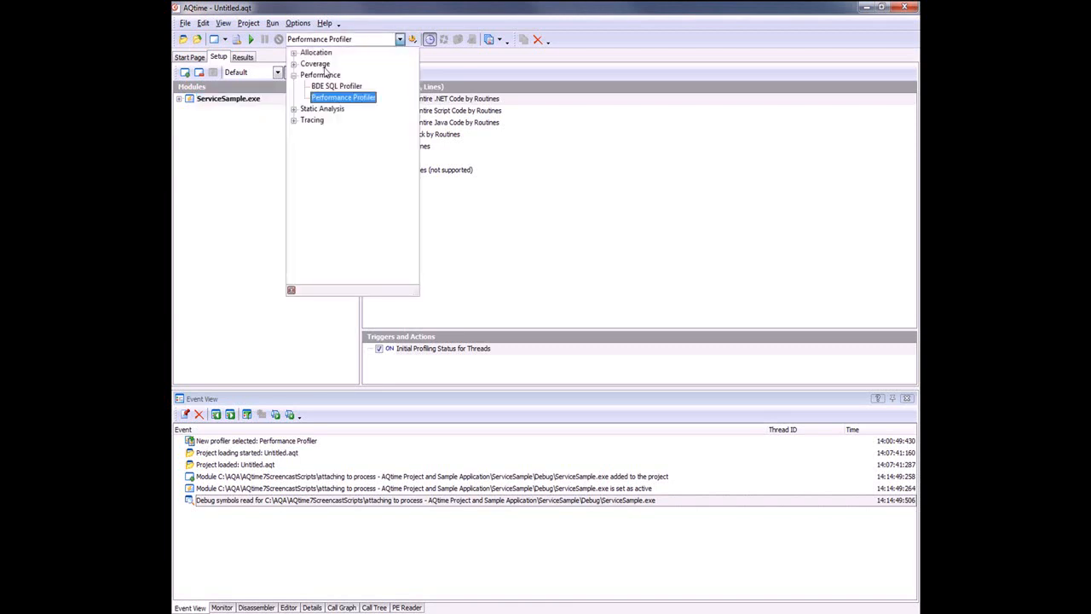
{"action": "left_click", "coordinate": [294, 53]}
{"action": "left_click", "coordinate": [339, 63]}
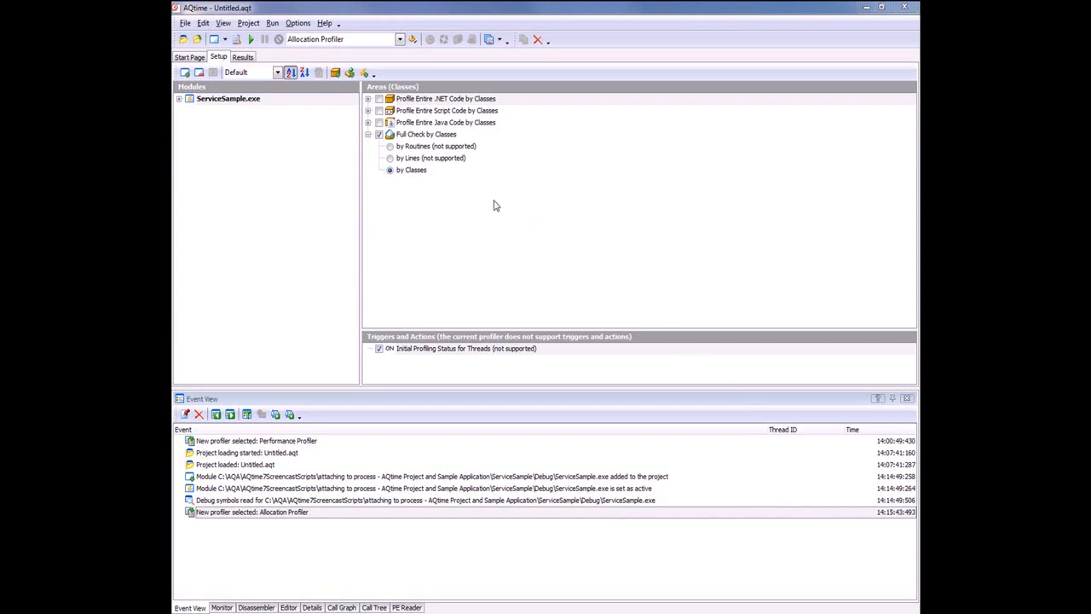
- Attach to the ServiceSample.exe process, with system processes shown in the list
{"action": "left_click", "coordinate": [271, 23]}
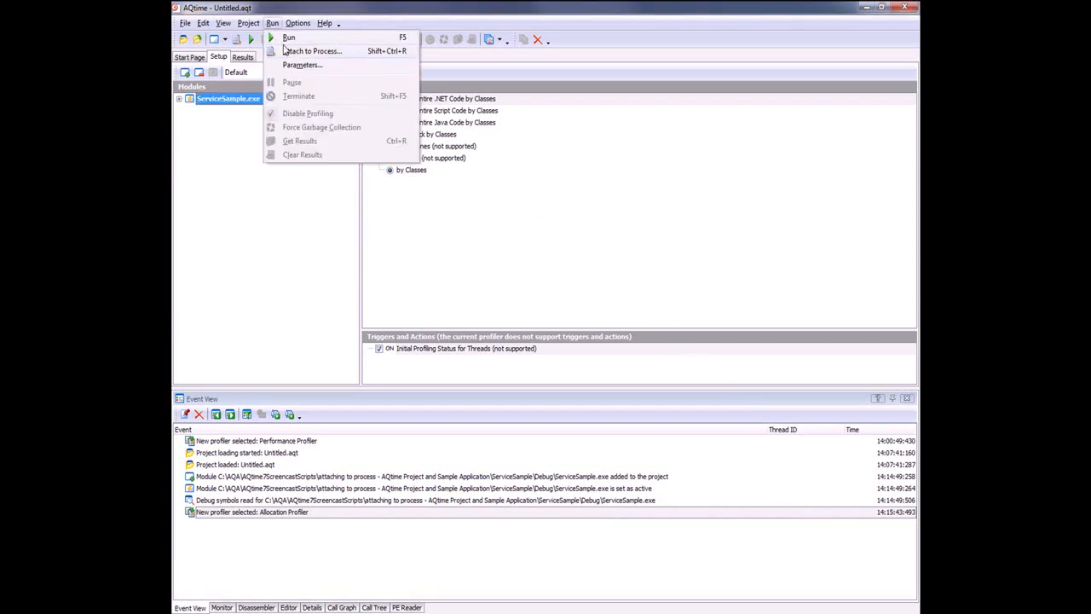
{"action": "left_click", "coordinate": [311, 52]}
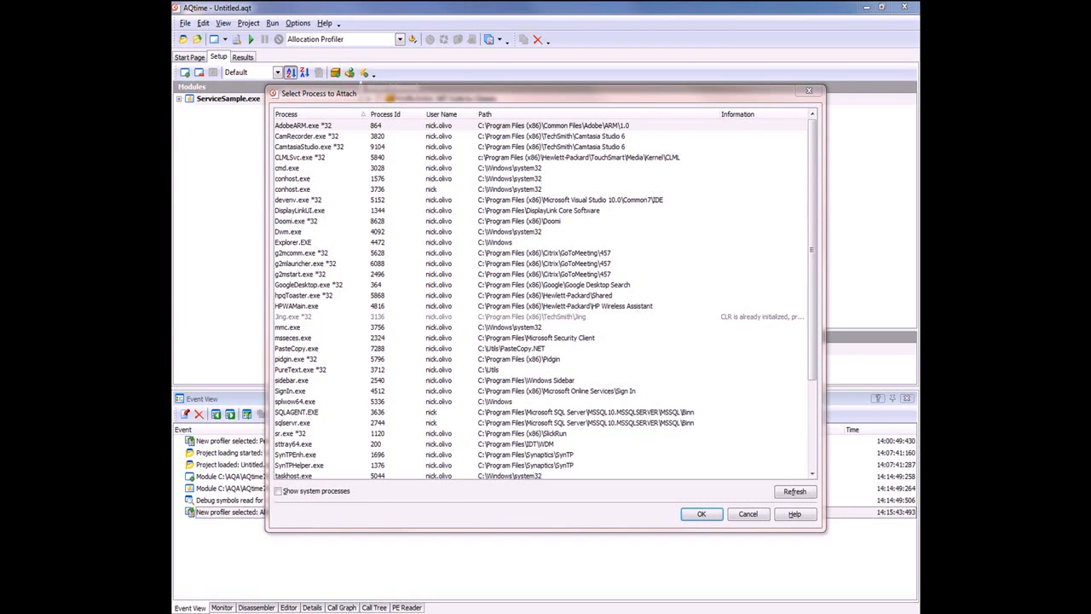
{"action": "left_click", "coordinate": [325, 493]}
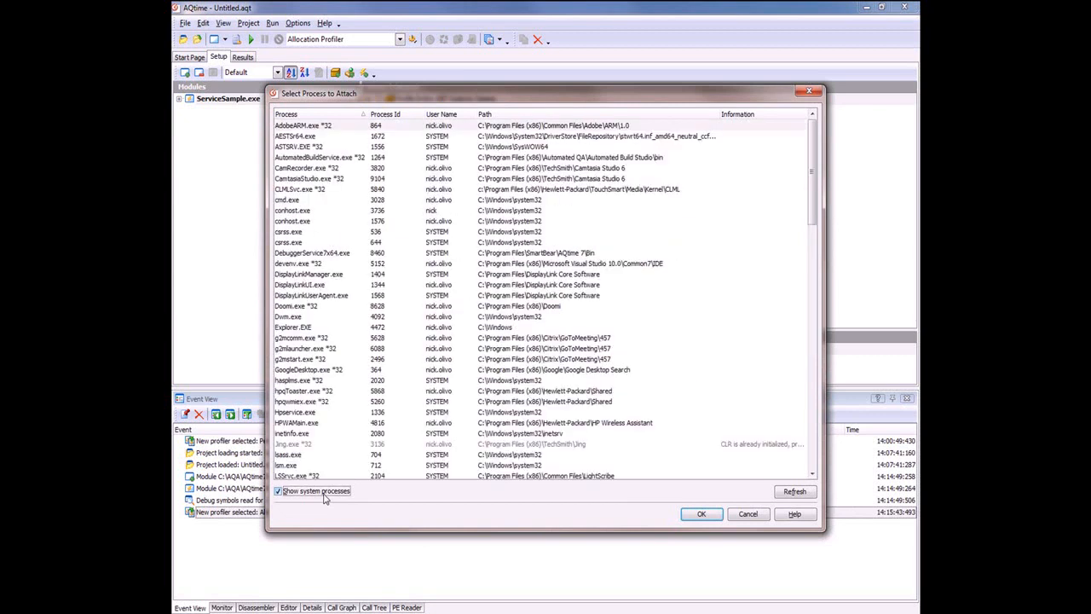
{"action": "left_click_drag", "start_coordinate": [814, 162], "coordinate": [814, 264]}
{"action": "left_click", "coordinate": [313, 350]}
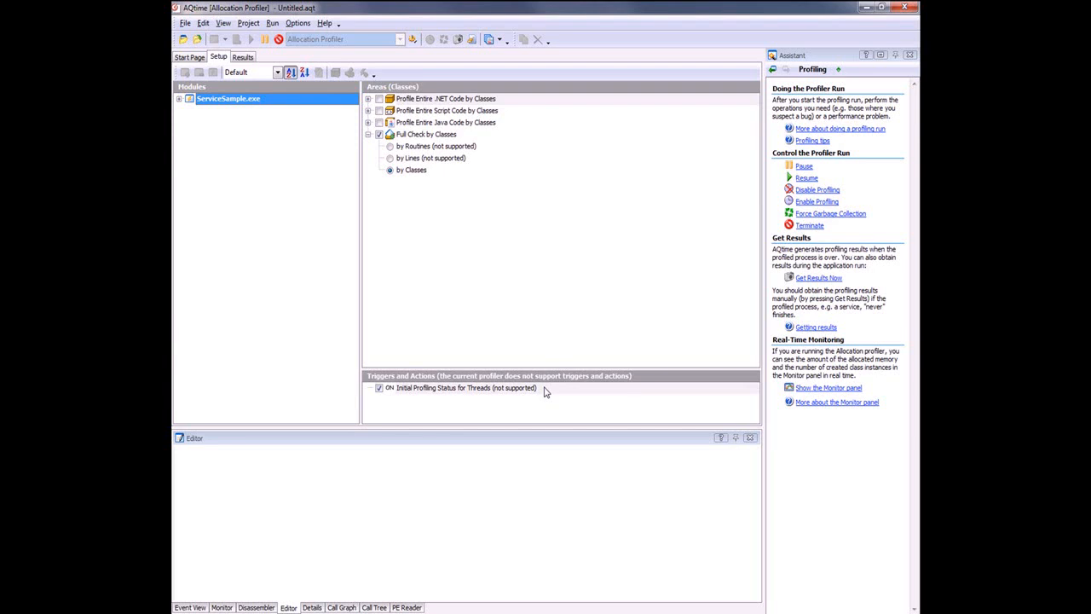
- Get Results twice and view Classes Data showing 13 live native memory objects
{"action": "left_click", "coordinate": [459, 40]}
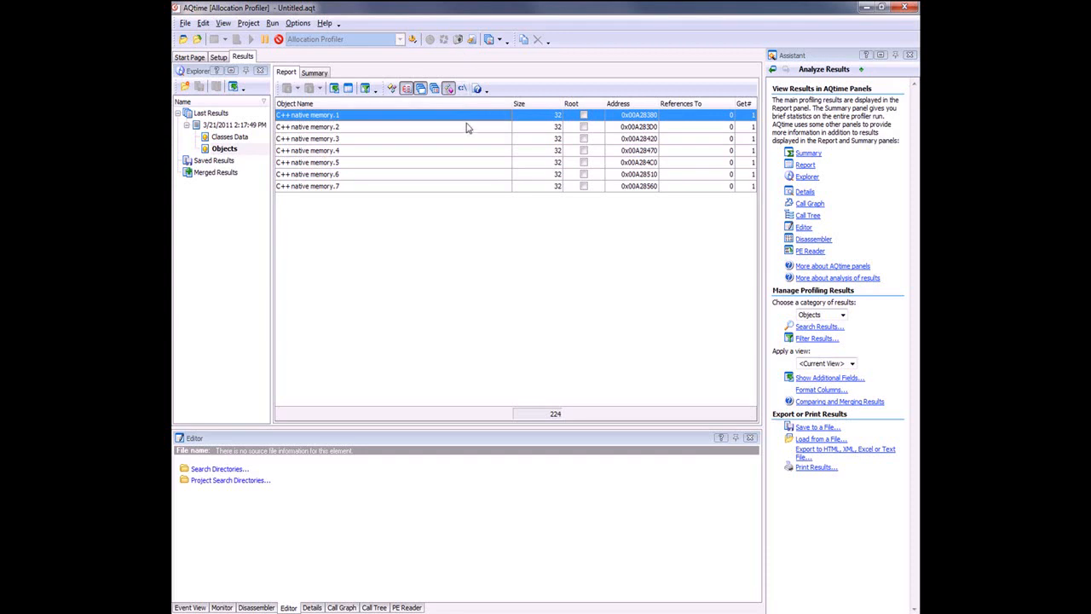
{"action": "left_click", "coordinate": [230, 136]}
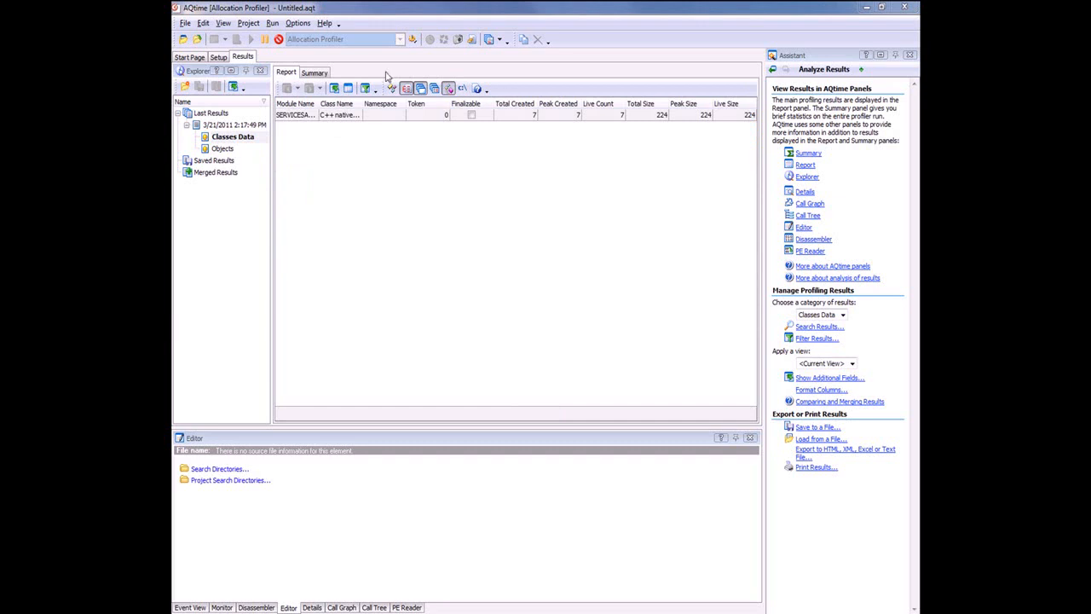
{"action": "left_click", "coordinate": [459, 40]}
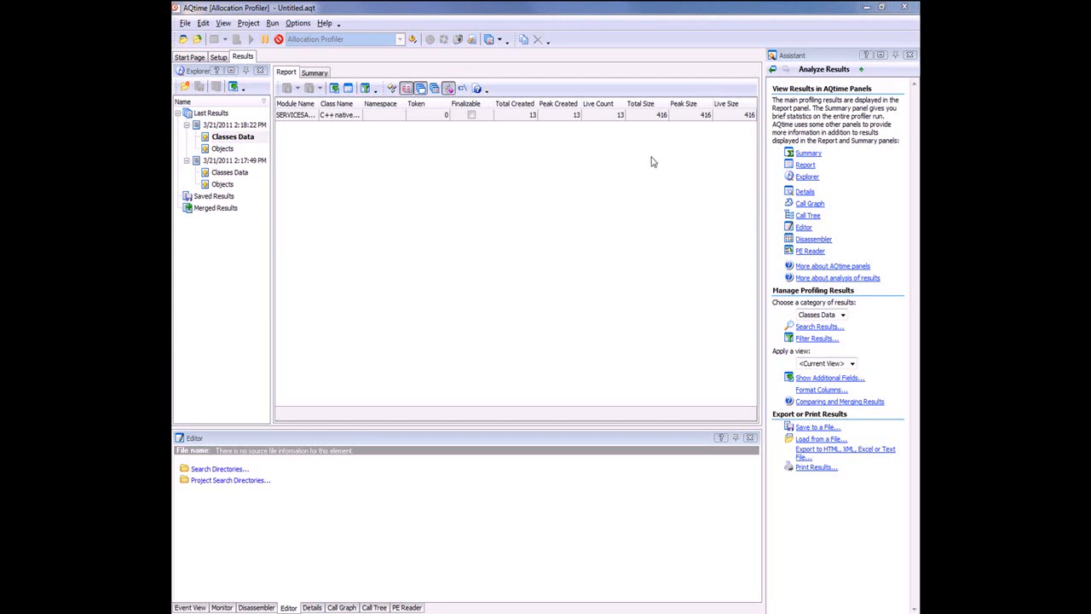
- Terminate the service, show the Objects report and the first object's creation call stack
{"action": "left_click", "coordinate": [280, 40]}
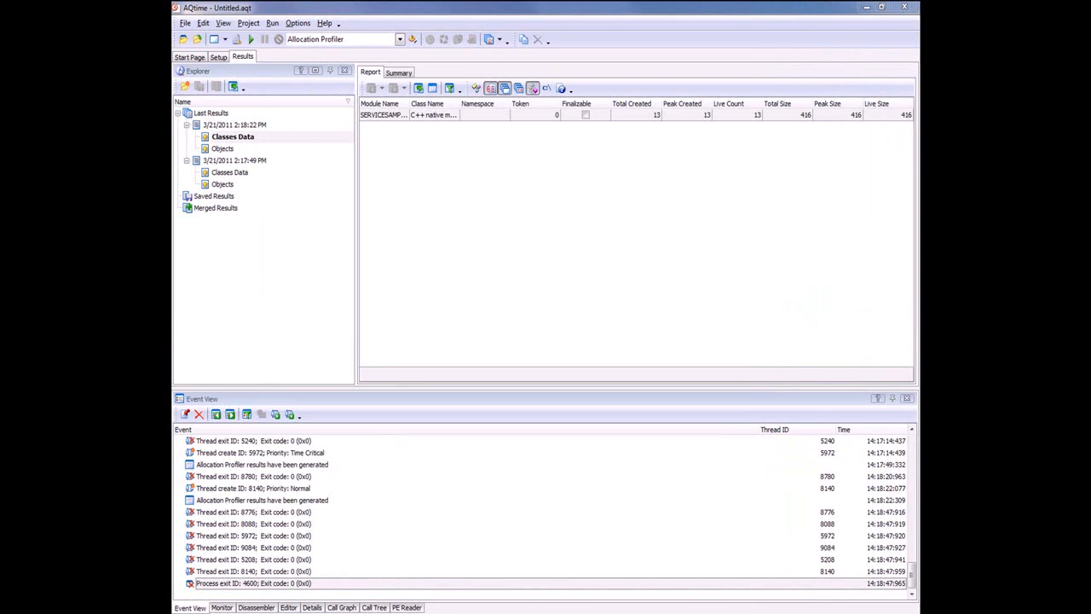
{"action": "left_click", "coordinate": [223, 148]}
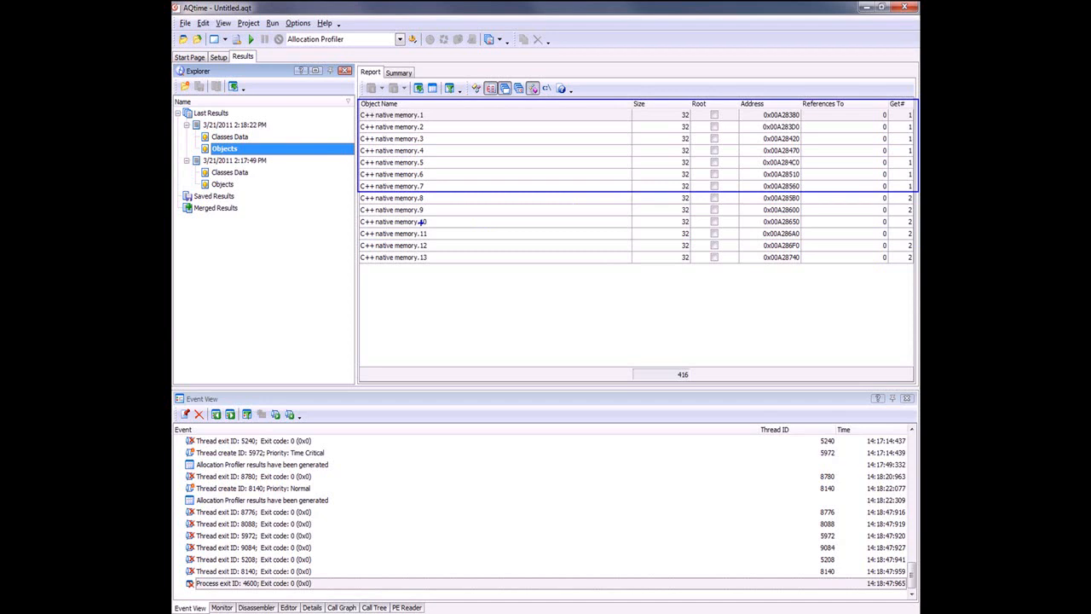
{"action": "left_click", "coordinate": [576, 142]}
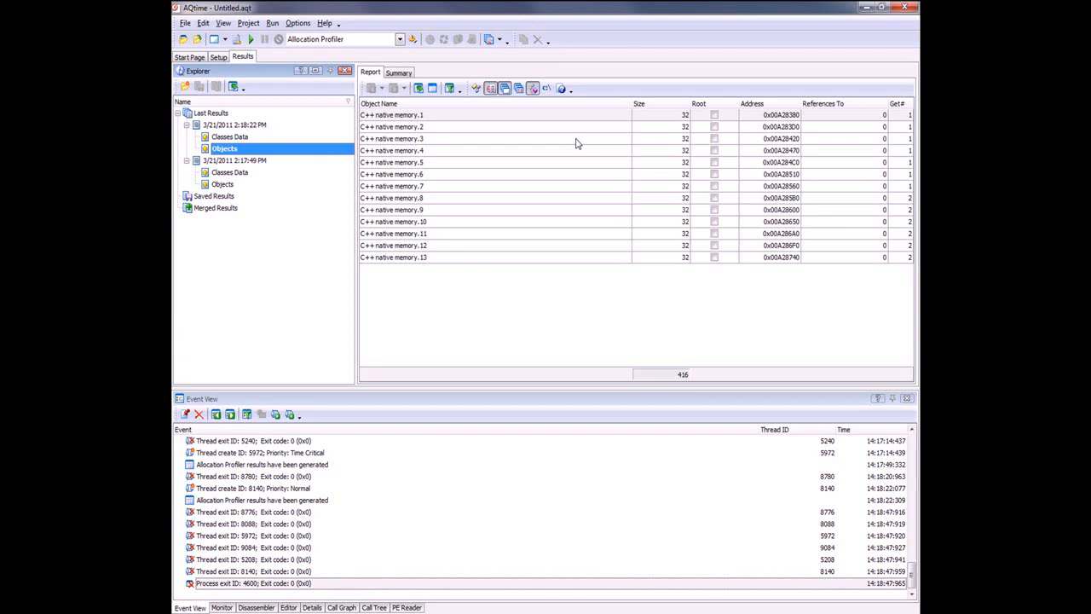
{"action": "left_click", "coordinate": [526, 114]}
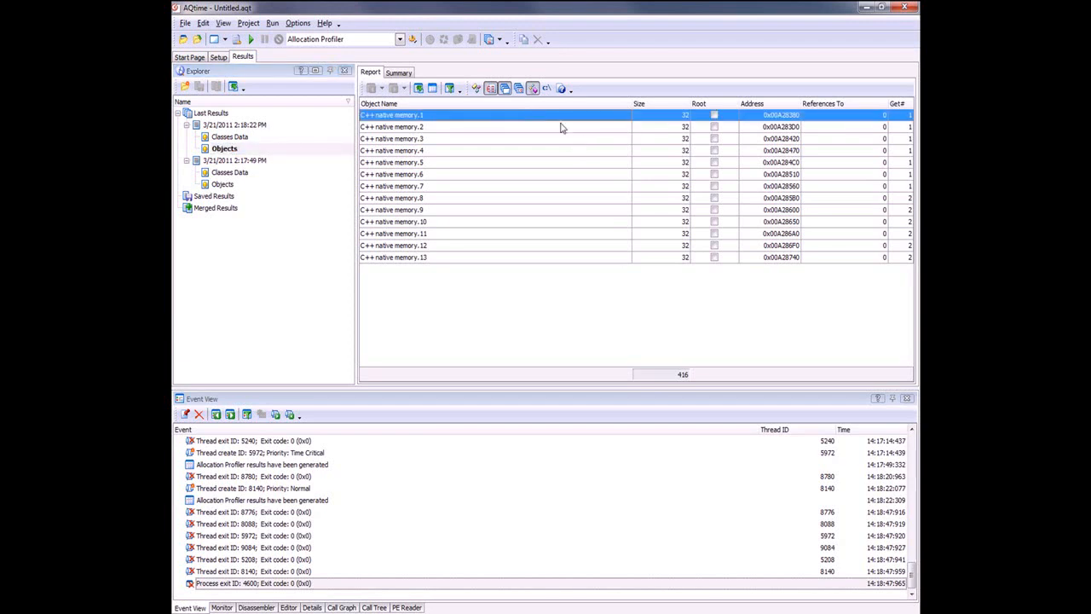
{"action": "left_click", "coordinate": [312, 607]}
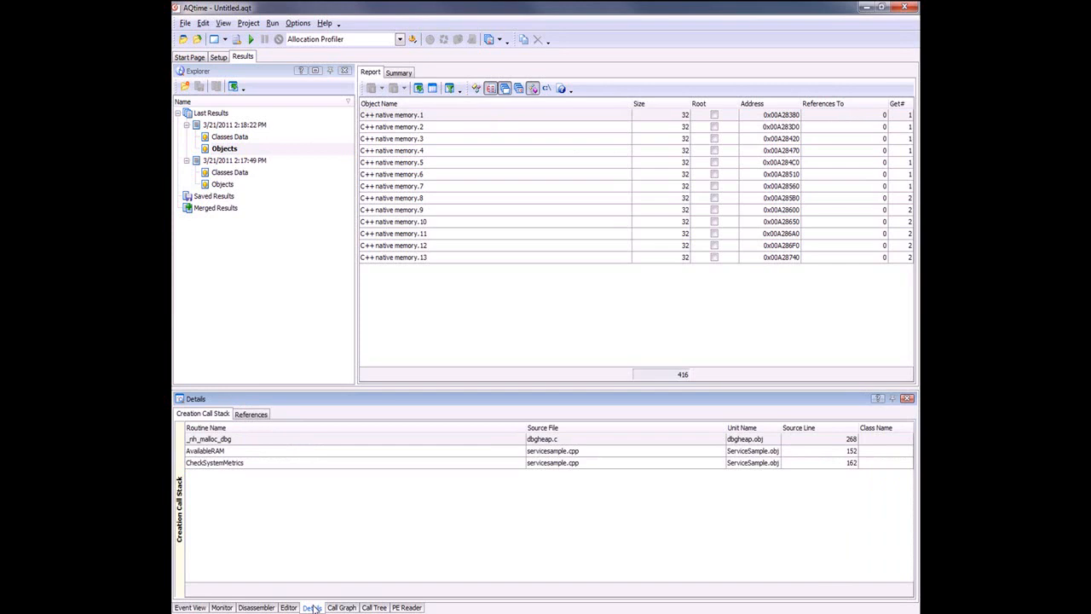
{"action": "left_click", "coordinate": [301, 441]}
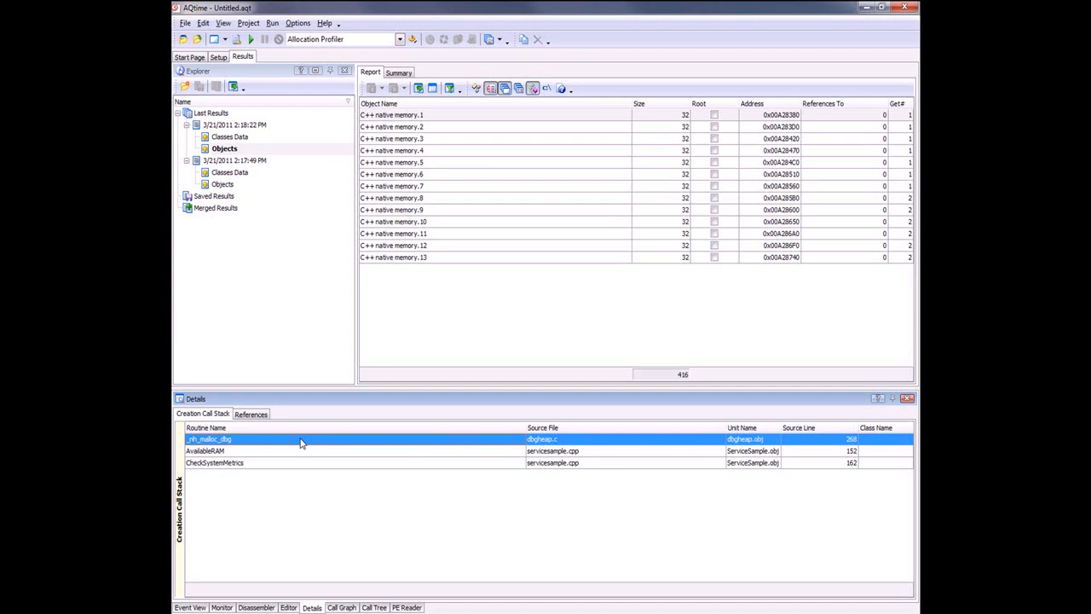
{"action": "left_click", "coordinate": [302, 451]}
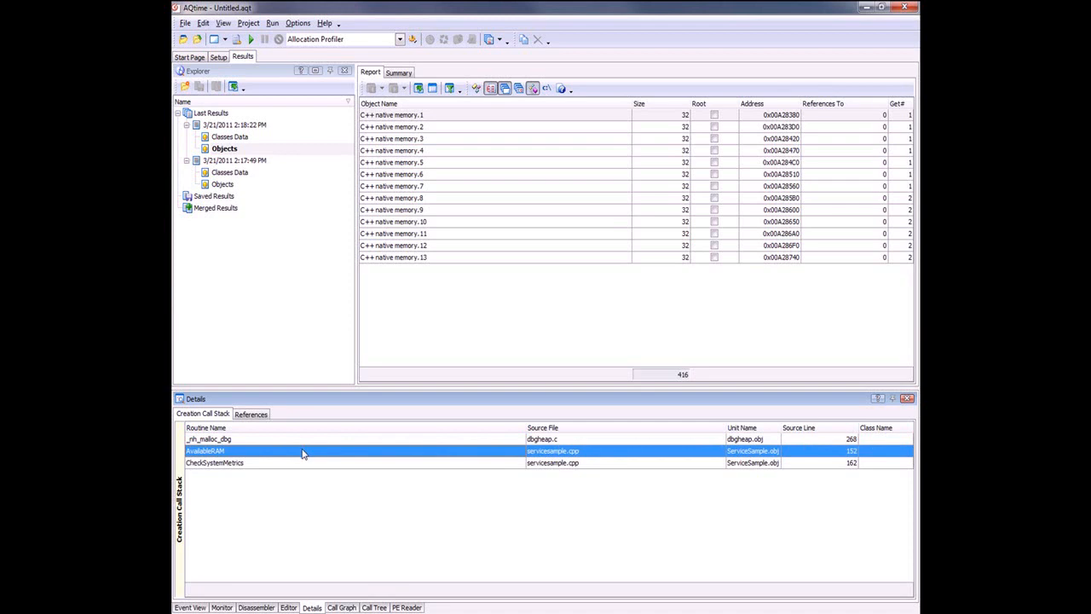
- Jump to AvailableRAM's source at line 152 and point out the GlobalMemoryStatus call
{"action": "double_click", "coordinate": [302, 451]}
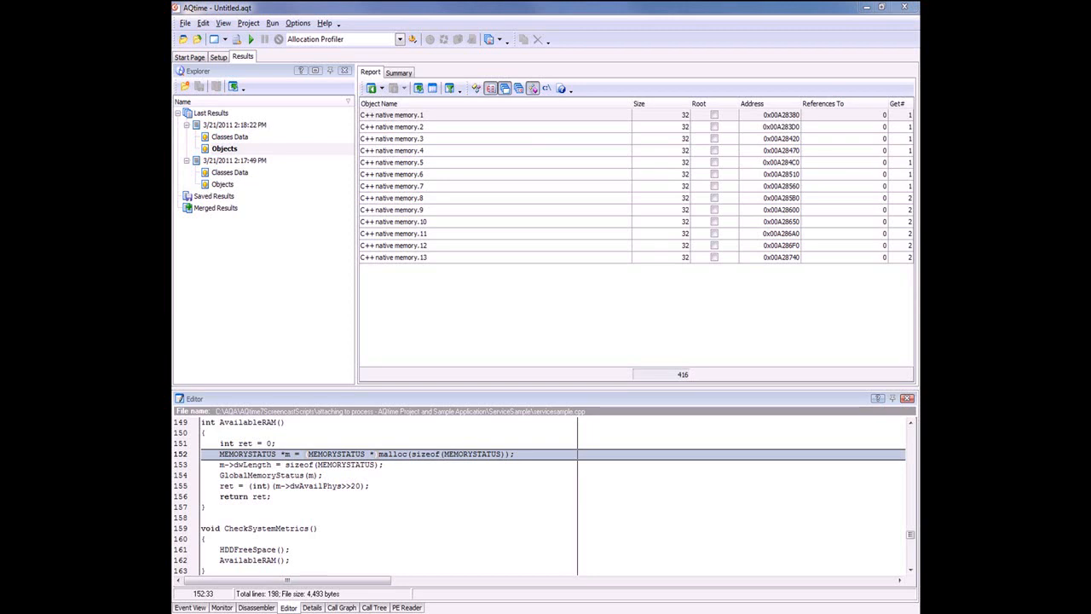
{"action": "left_click", "coordinate": [243, 468]}
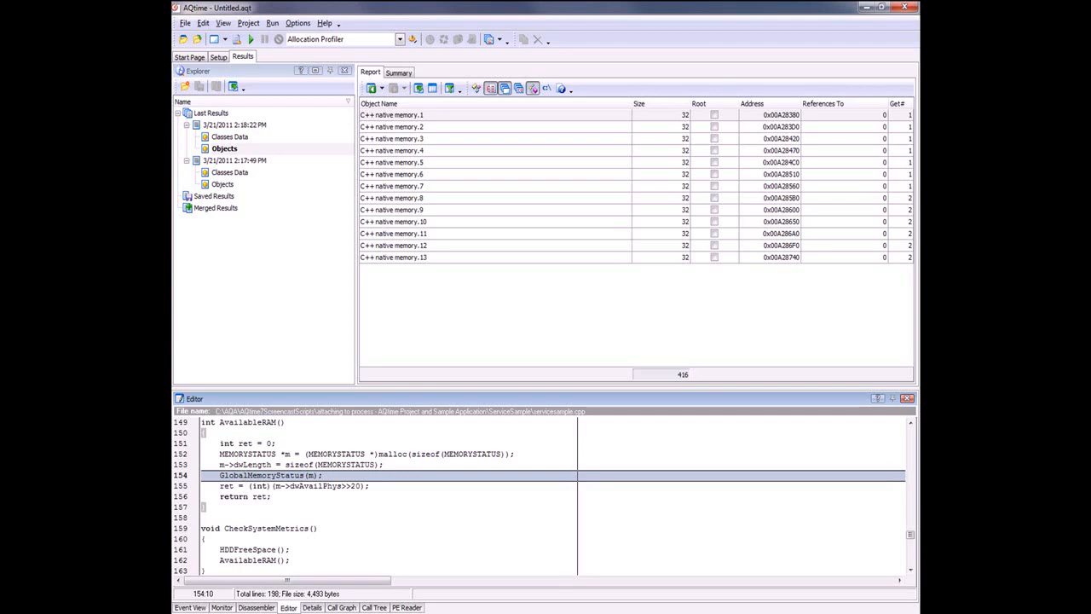
- From the call stack, jump to CheckSystemMetrics source at the AvailableRAM call (line 162)
{"action": "left_click", "coordinate": [312, 607]}
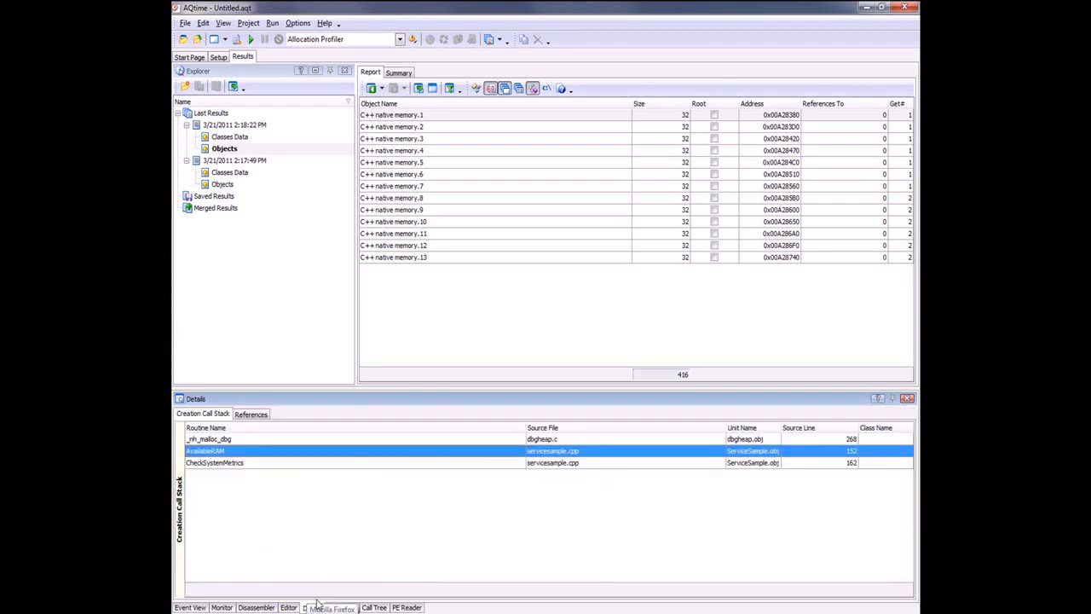
{"action": "left_click", "coordinate": [318, 463]}
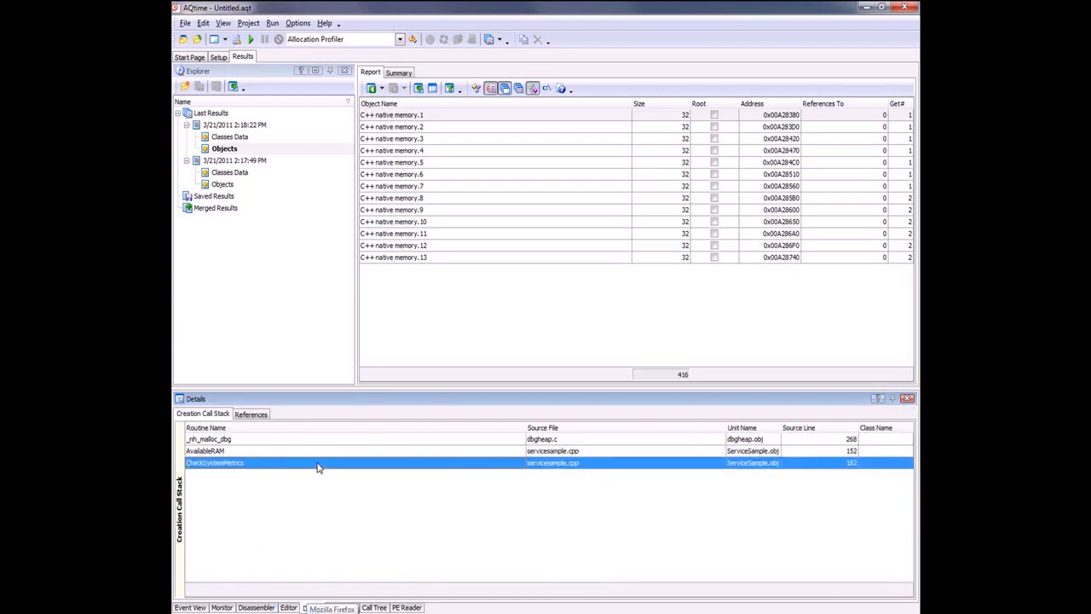
{"action": "left_click", "coordinate": [486, 542]}
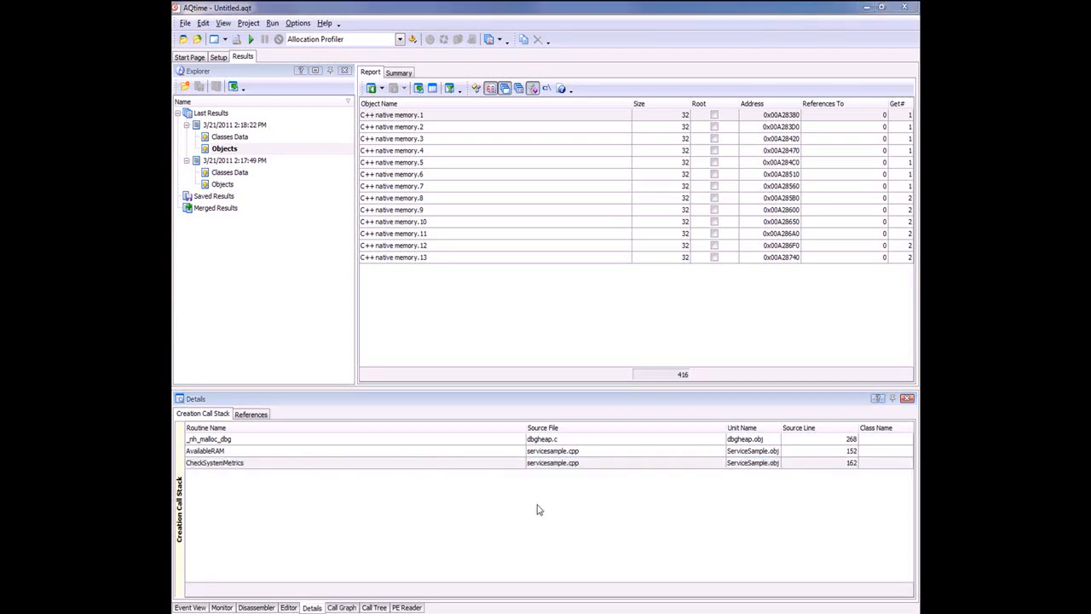
{"action": "double_click", "coordinate": [421, 467]}
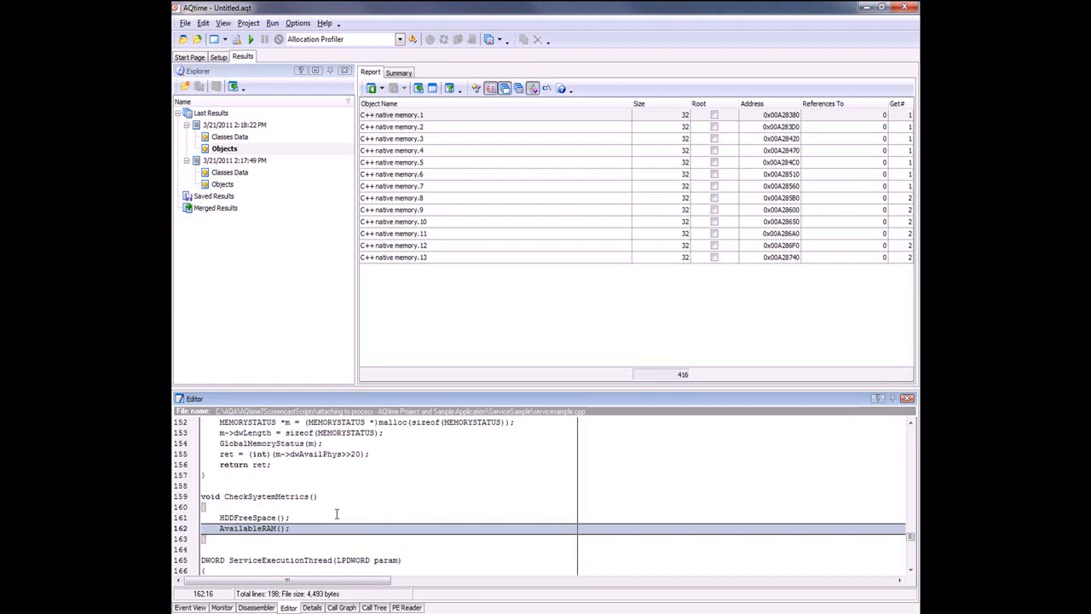
{"action": "scroll", "coordinate": [337, 514], "scroll_direction": "down", "scroll_amount": 3}
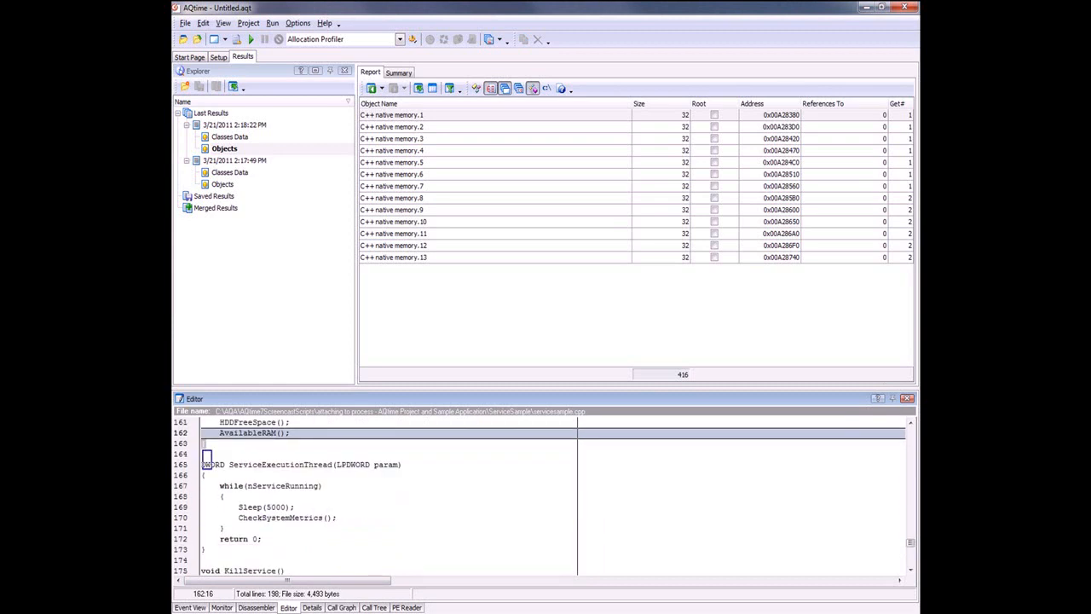
- Highlight the ServiceExecutionThread loop, then switch to Visual Studio's ServiceSample.cpp
{"action": "mouse_move", "coordinate": [202, 449]}
{"action": "left_mouse_down"}
{"action": "mouse_move", "coordinate": [353, 559]}
{"action": "mouse_move", "coordinate": [393, 555]}
{"action": "left_mouse_up"}
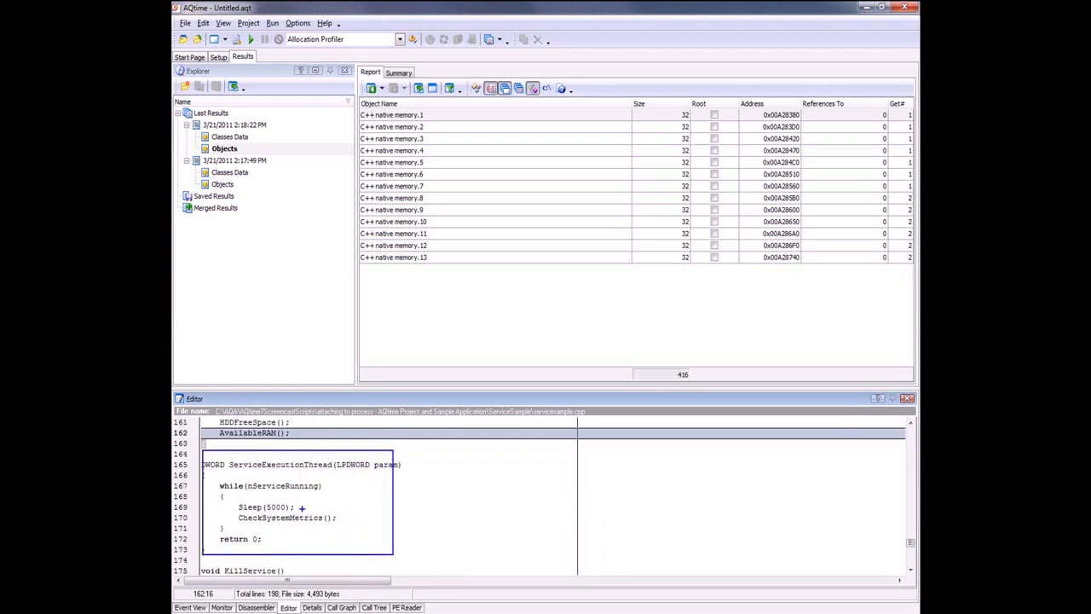
{"action": "left_click_drag", "start_coordinate": [298, 508], "coordinate": [356, 515]}
{"action": "key", "text": "Escape"}
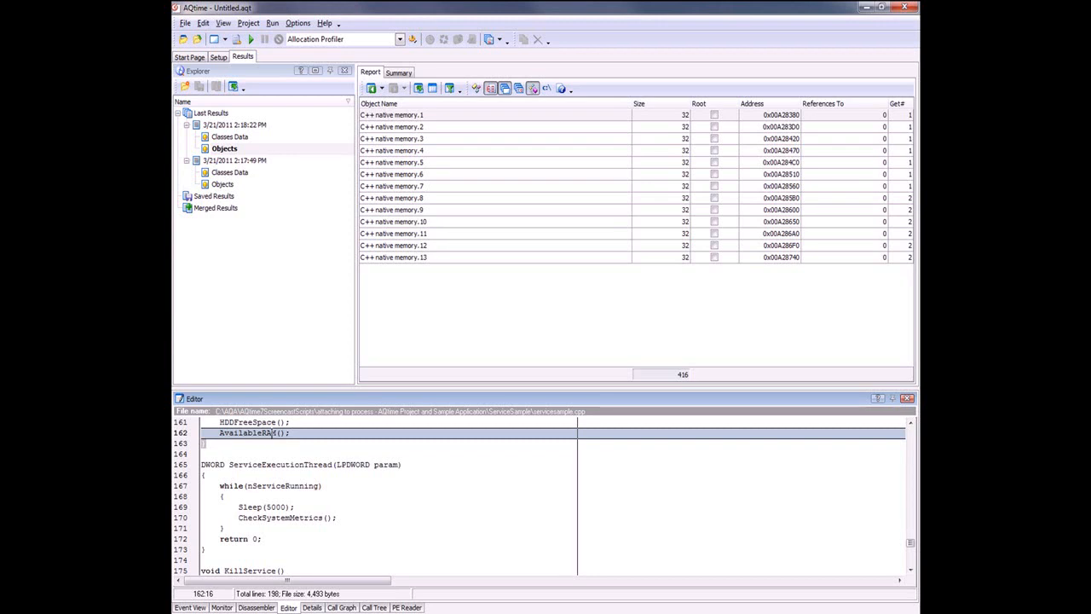
{"action": "scroll", "coordinate": [383, 494], "scroll_direction": "down", "scroll_amount": 3}
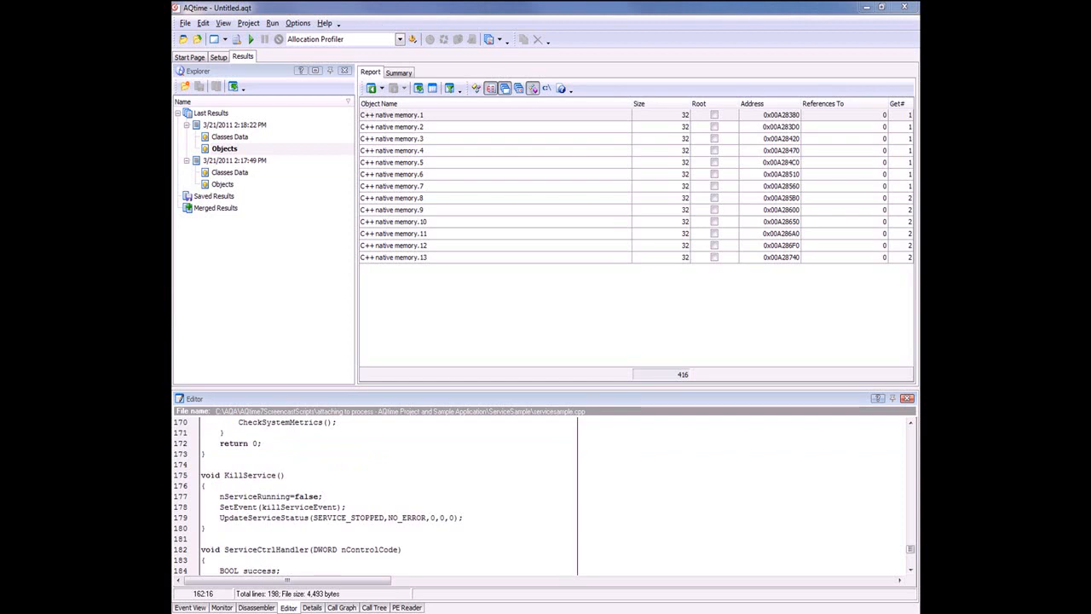
{"action": "key", "text": "alt+Tab"}
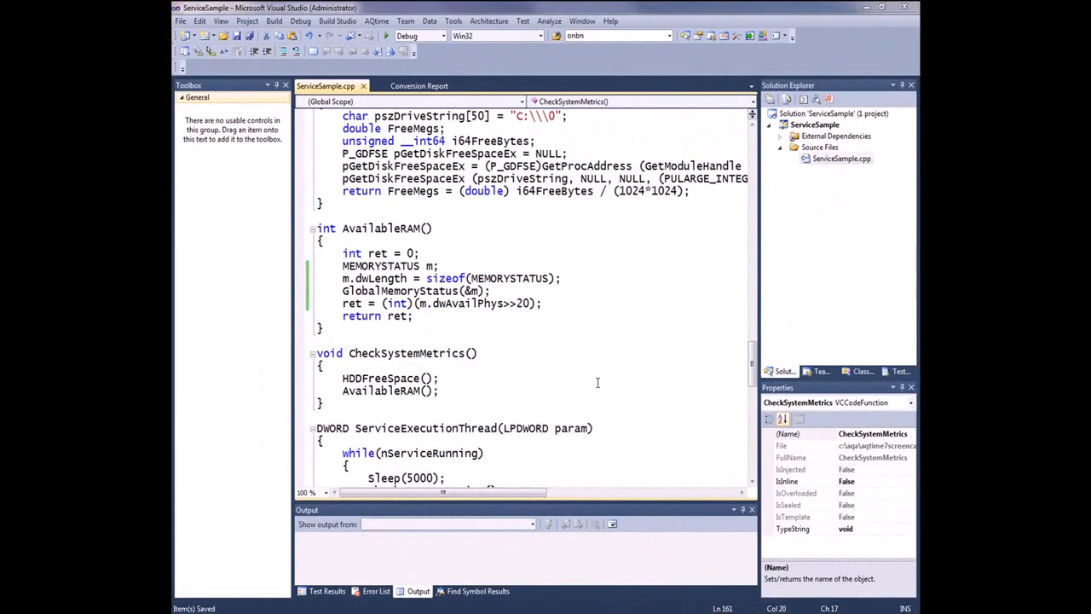
- Bring up the Build menu for the fixed ServiceSample project in Visual Studio
{"action": "left_click", "coordinate": [273, 21]}
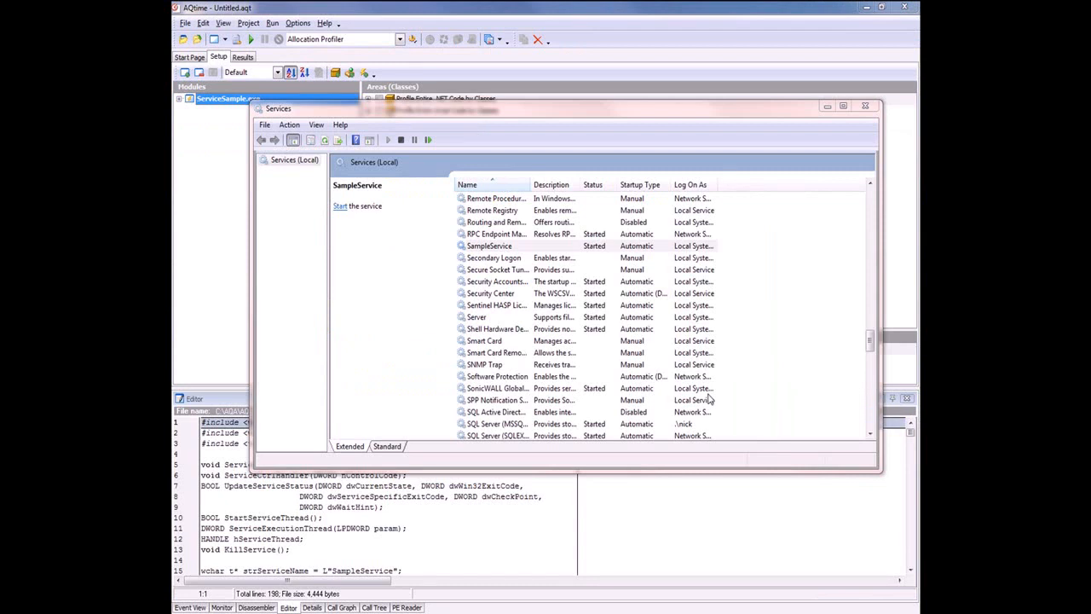
- Start SampleService from its context menu, then close the Services window to return to AQtime
{"action": "right_click", "coordinate": [599, 249]}
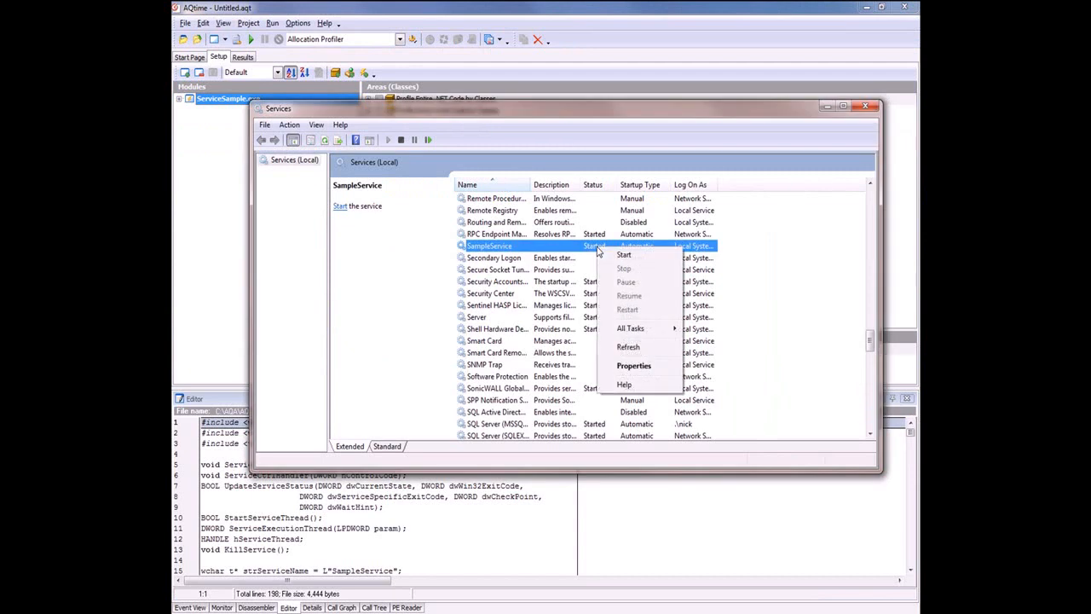
{"action": "left_click", "coordinate": [625, 255]}
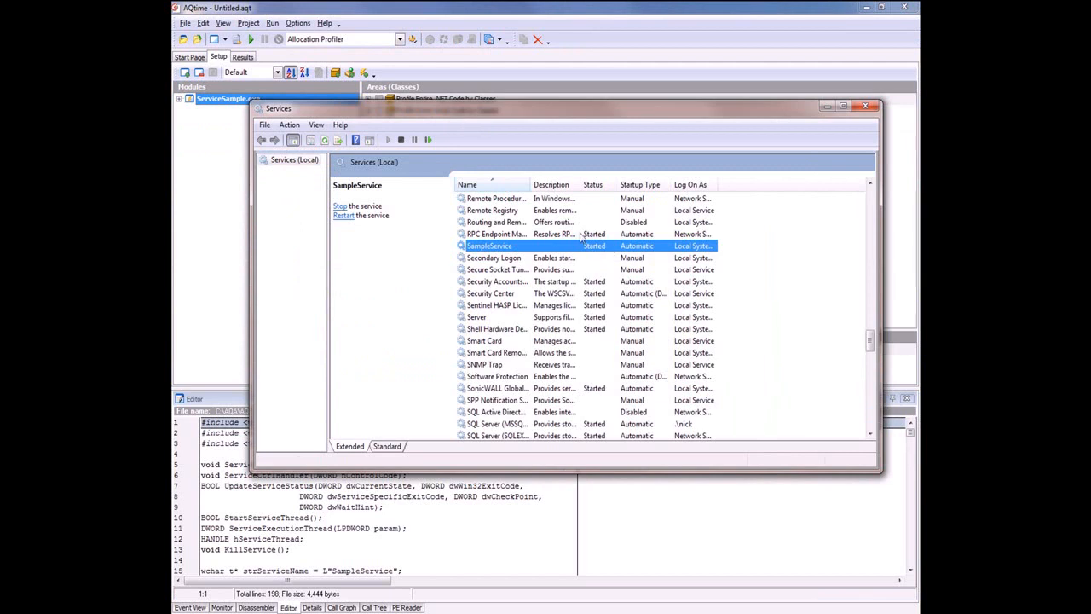
{"action": "key", "text": "alt+F4"}
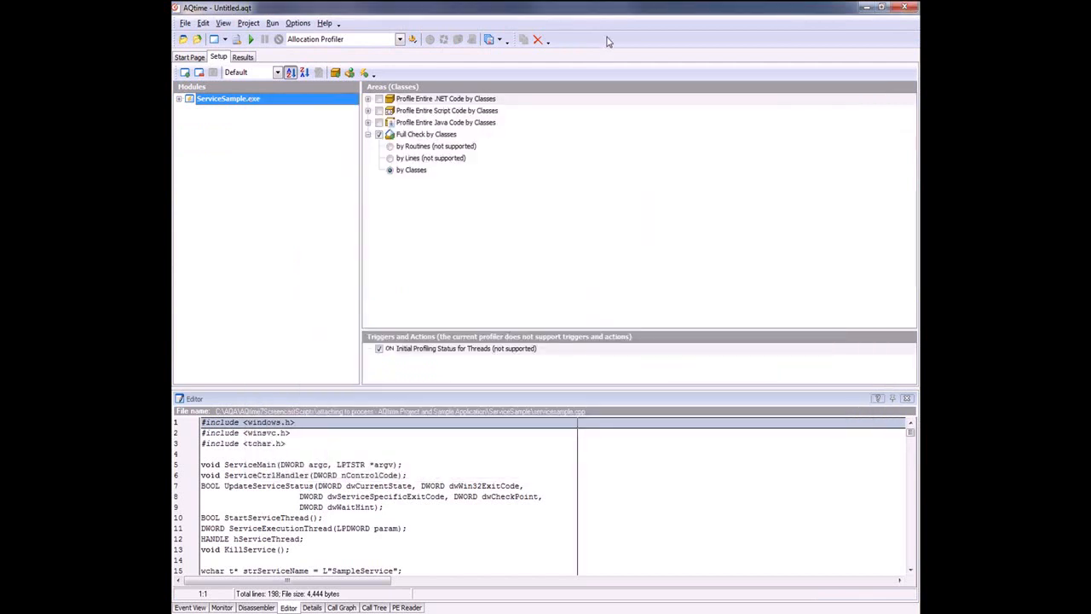
- From the Run menu choose Attach to Process to attach the profiler to SampleService
{"action": "left_click", "coordinate": [272, 23]}
{"action": "left_click", "coordinate": [312, 52]}
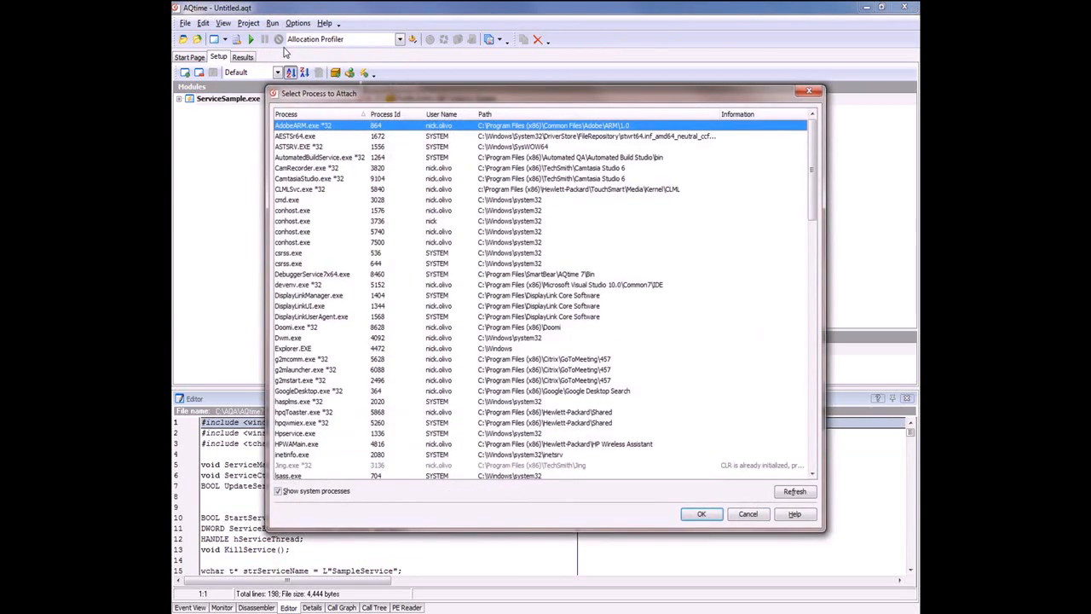
{"action": "scroll", "coordinate": [331, 305], "scroll_direction": "down", "scroll_amount": 9}
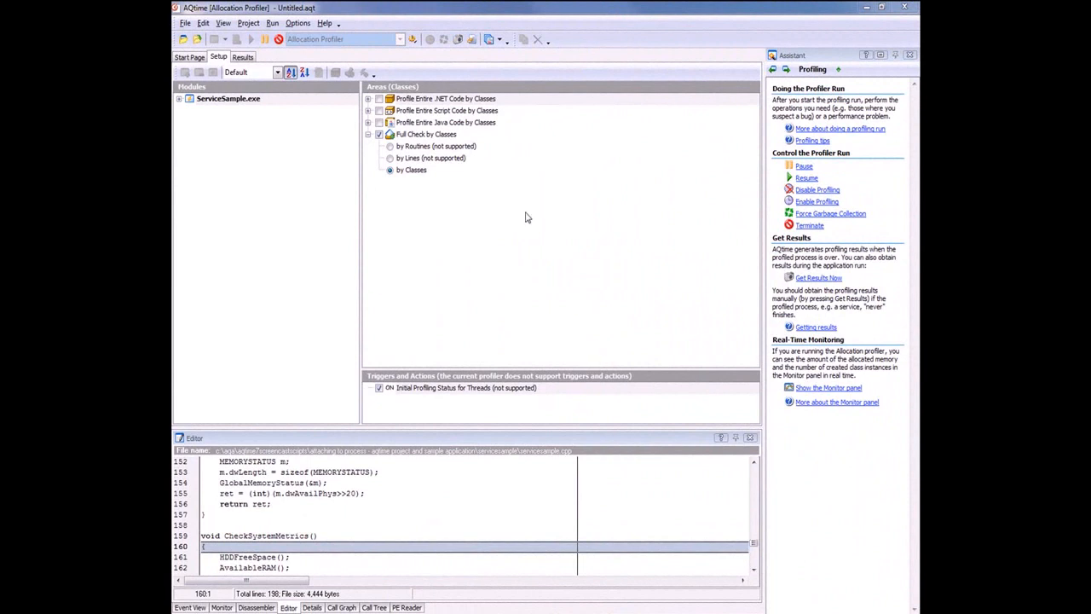
- Get Results from the attached service, yielding an empty Objects report with no leaks
{"action": "left_click", "coordinate": [461, 40]}
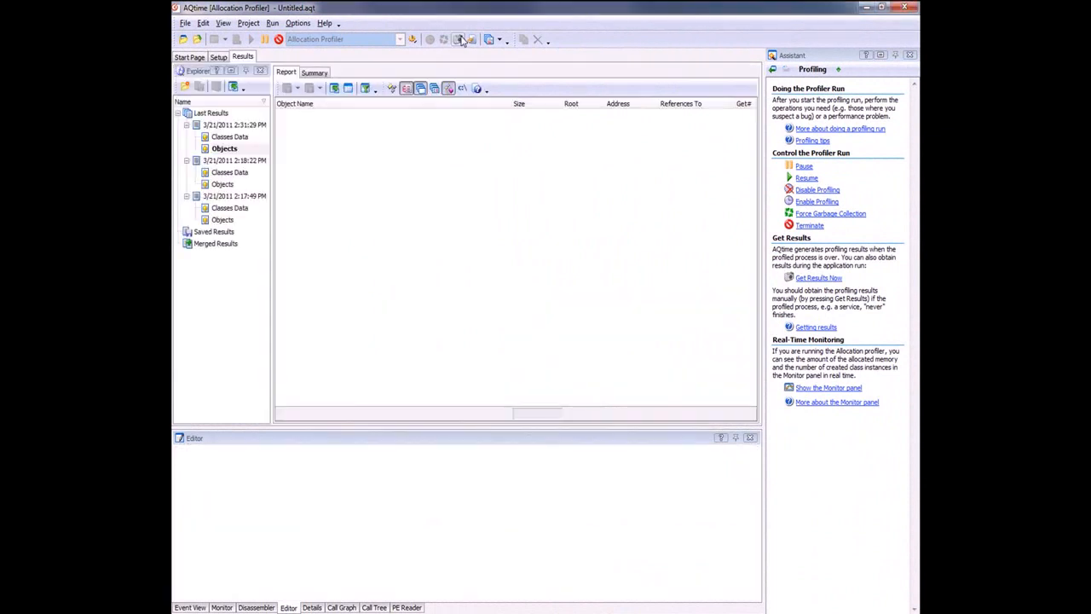